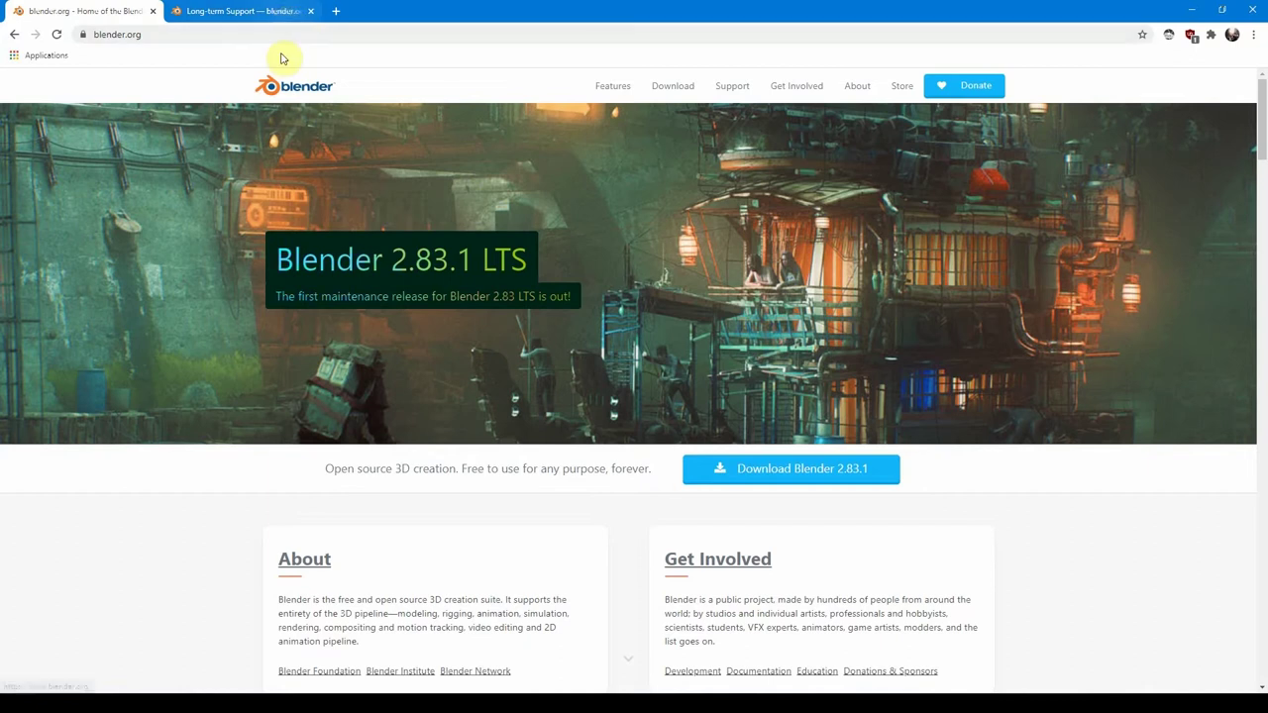
Step: Leave the Long-term Support page and open the Blender 2.83.1 download page's other platforms and versions
left_click(248, 11)
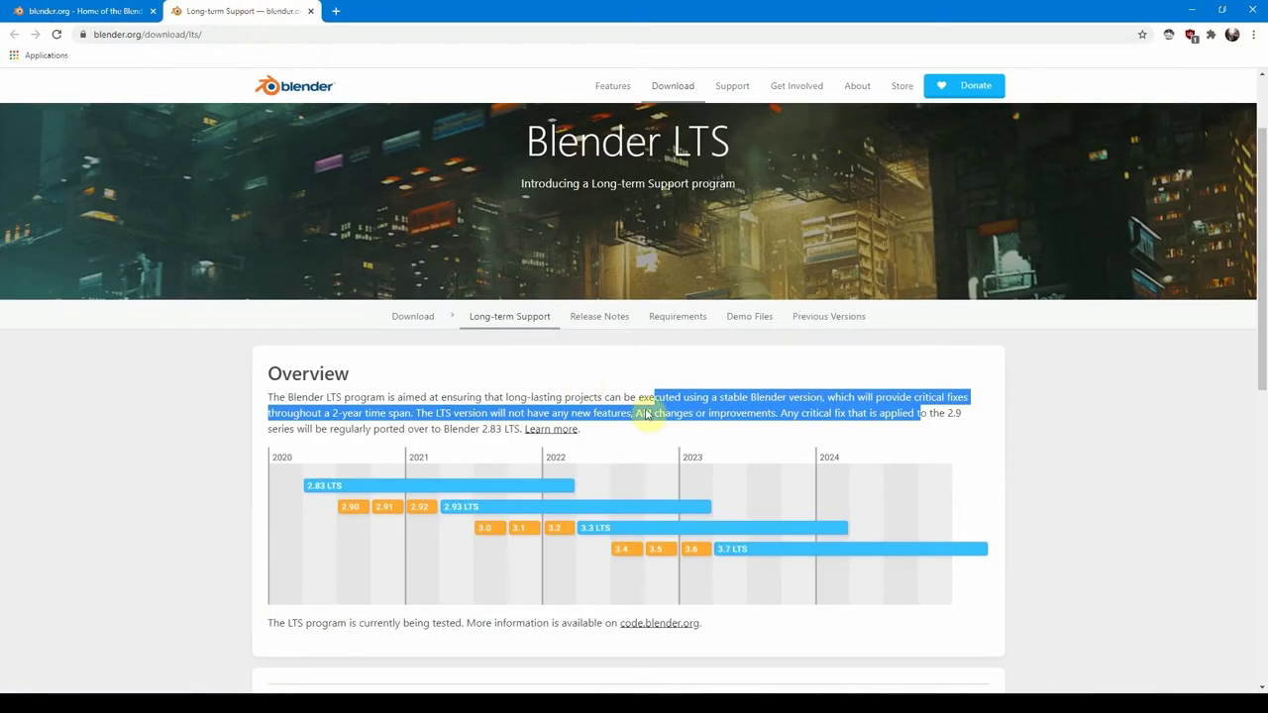
left_click(644, 365)
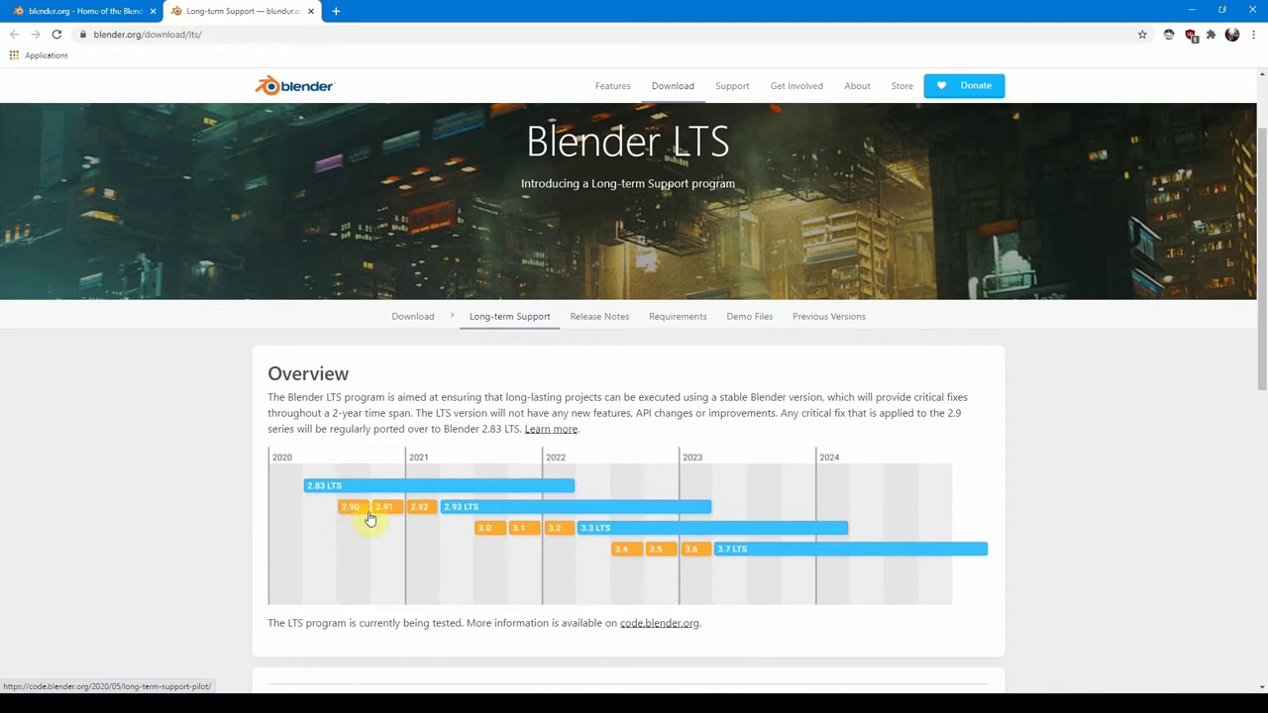
left_click(79, 11)
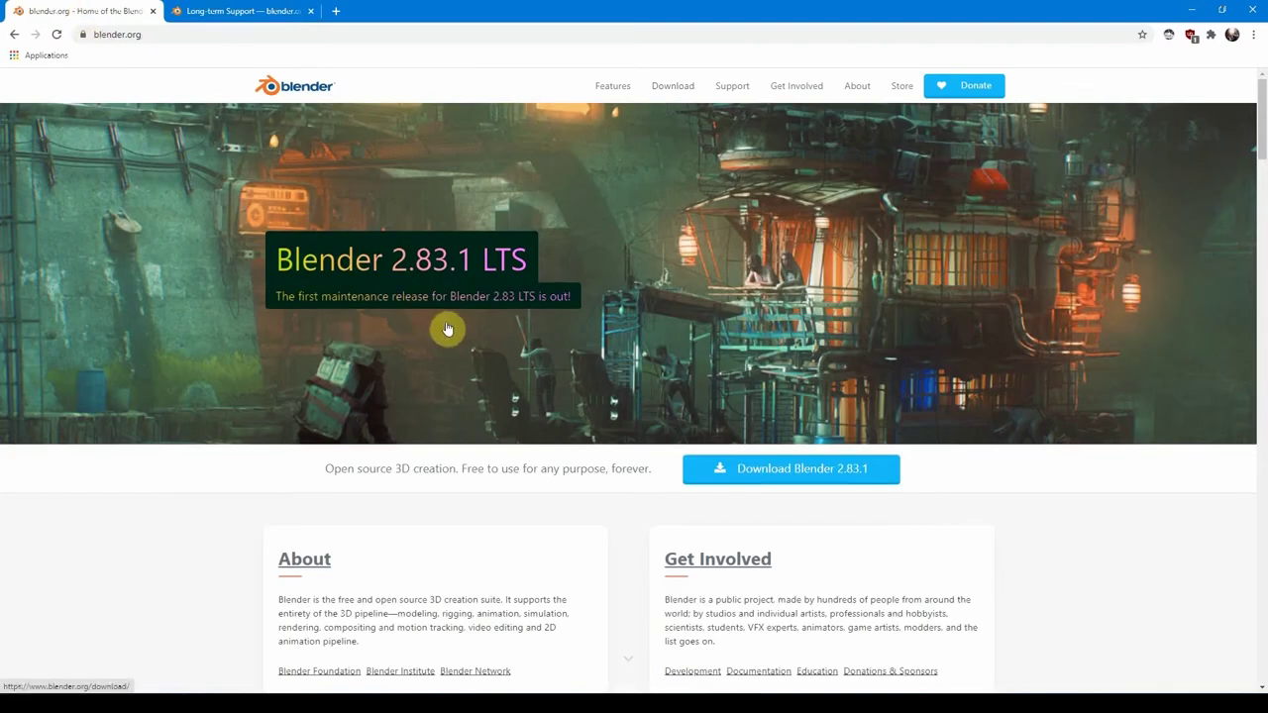
left_click(436, 274)
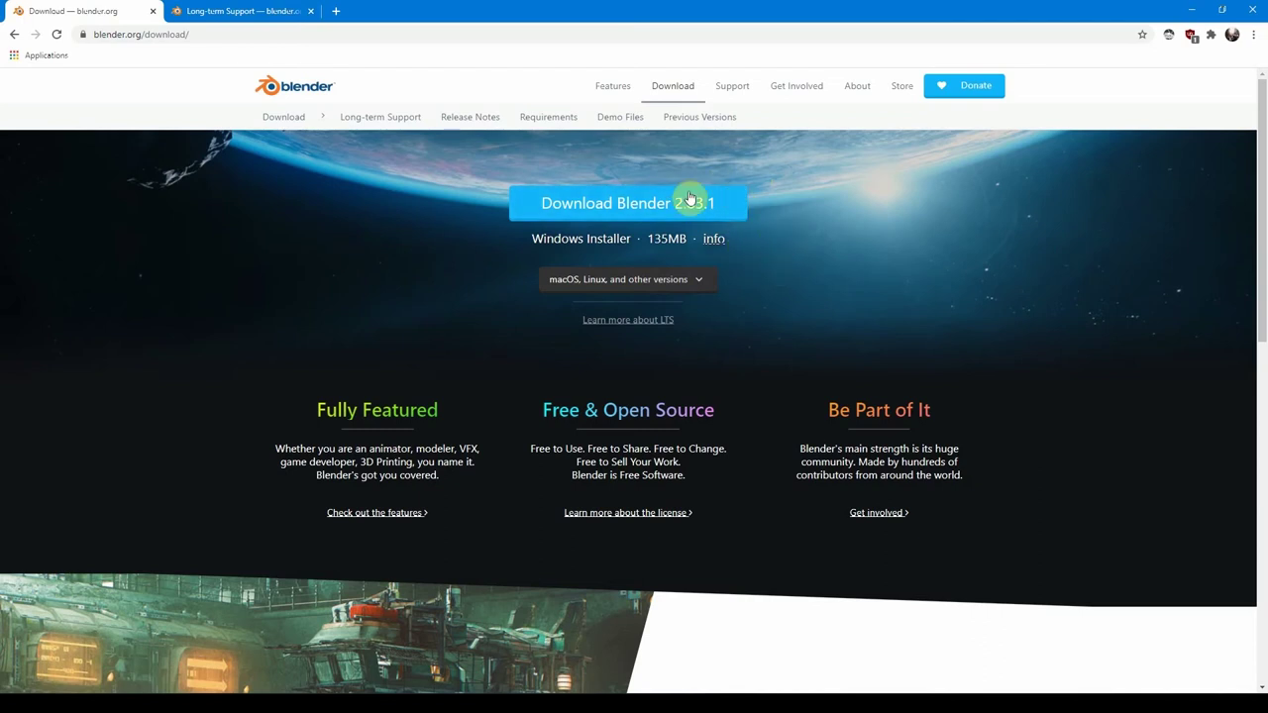
left_click(704, 284)
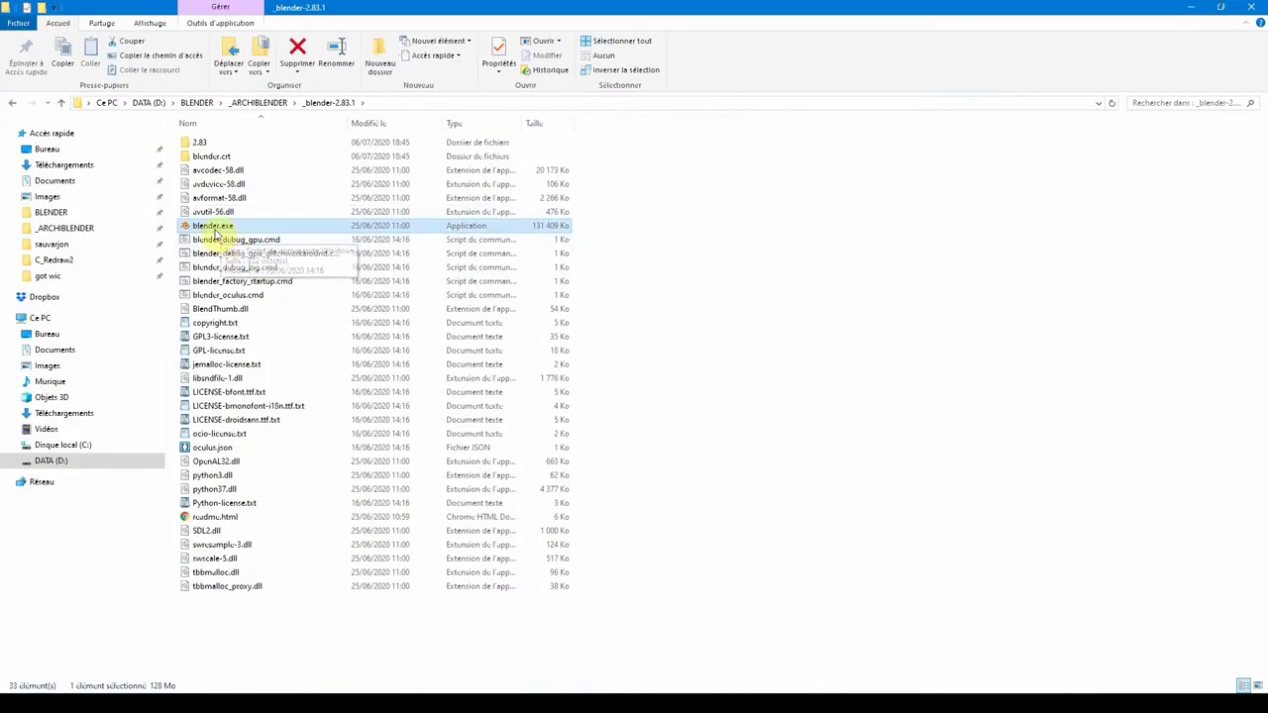
Step: Start Blender 2.83.1 from blender.exe in the _blender-2.83.1 folder
double_click(214, 229)
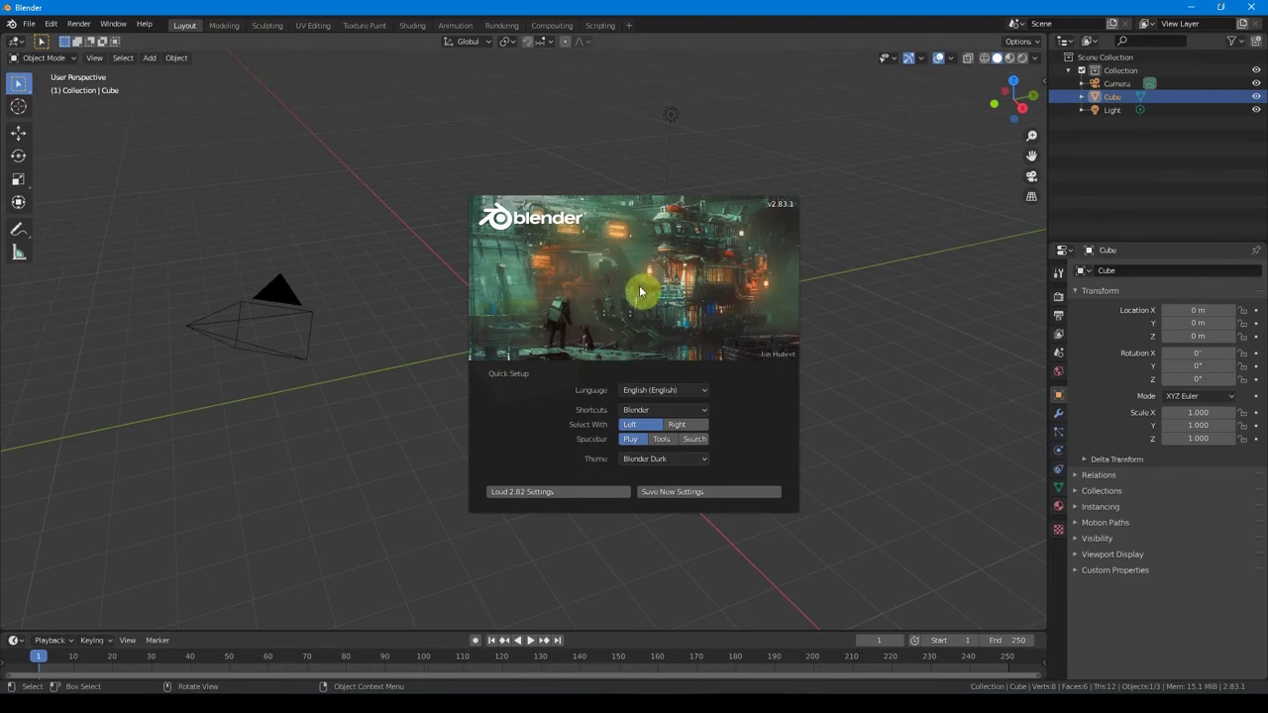
Step: In Quick Setup keep Blender shortcuts, set Spacebar to Tools, choose Français, and close the splash
left_click(666, 411)
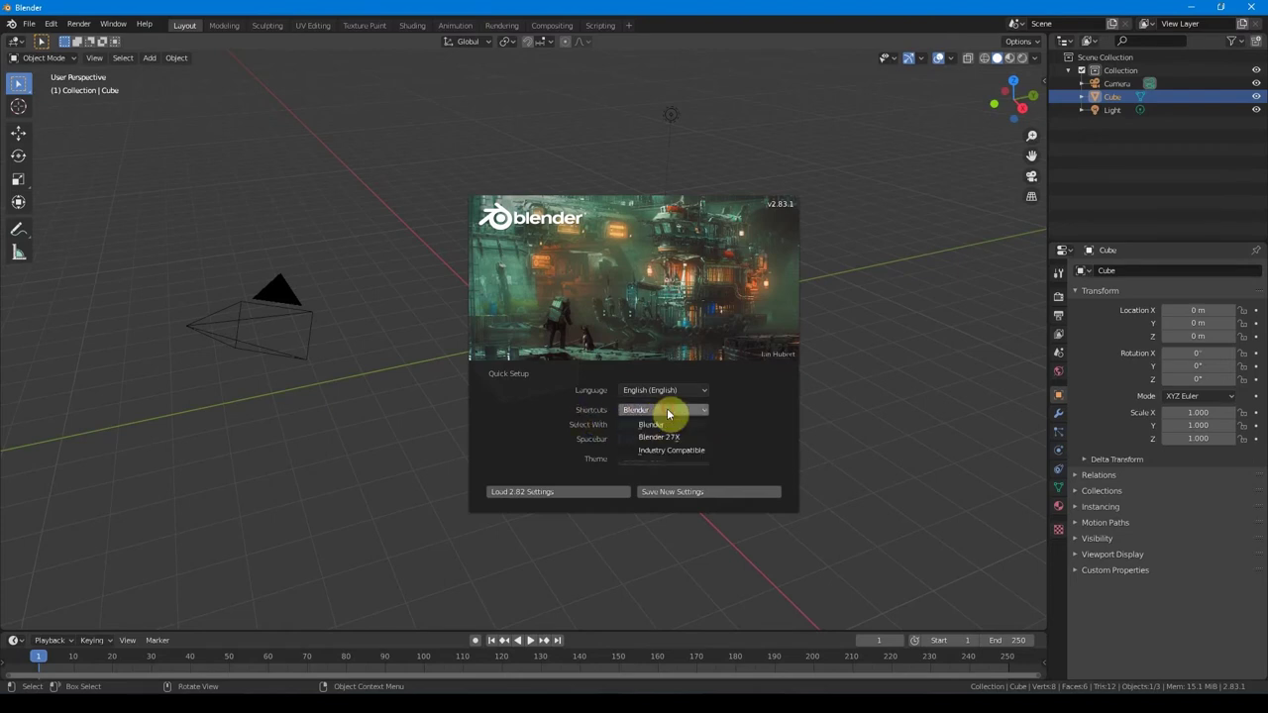
left_click(667, 424)
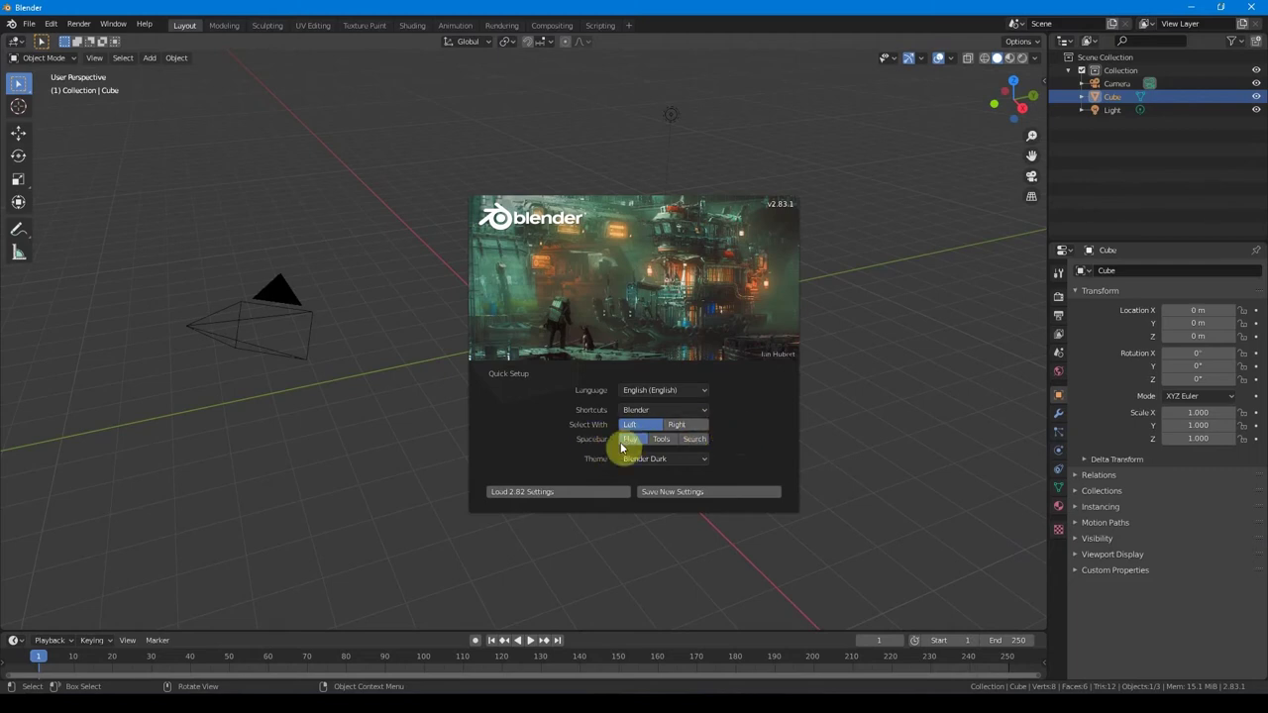
left_click(660, 444)
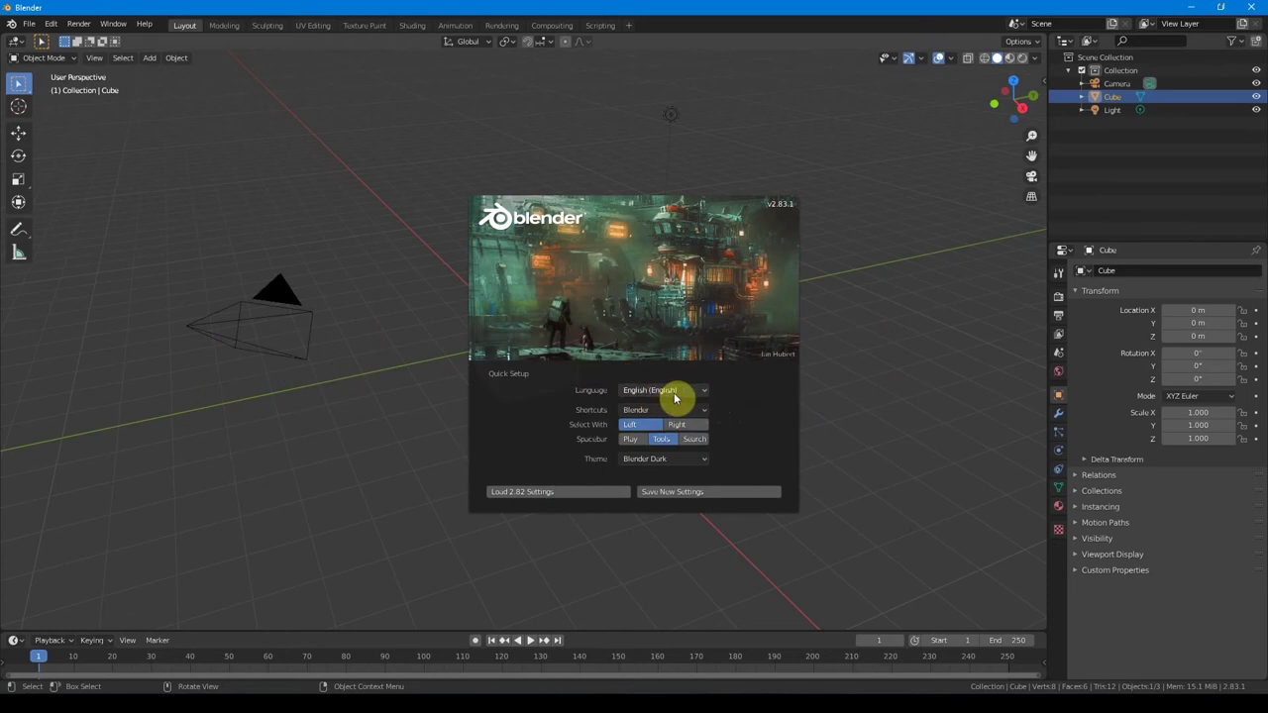
left_click(673, 393)
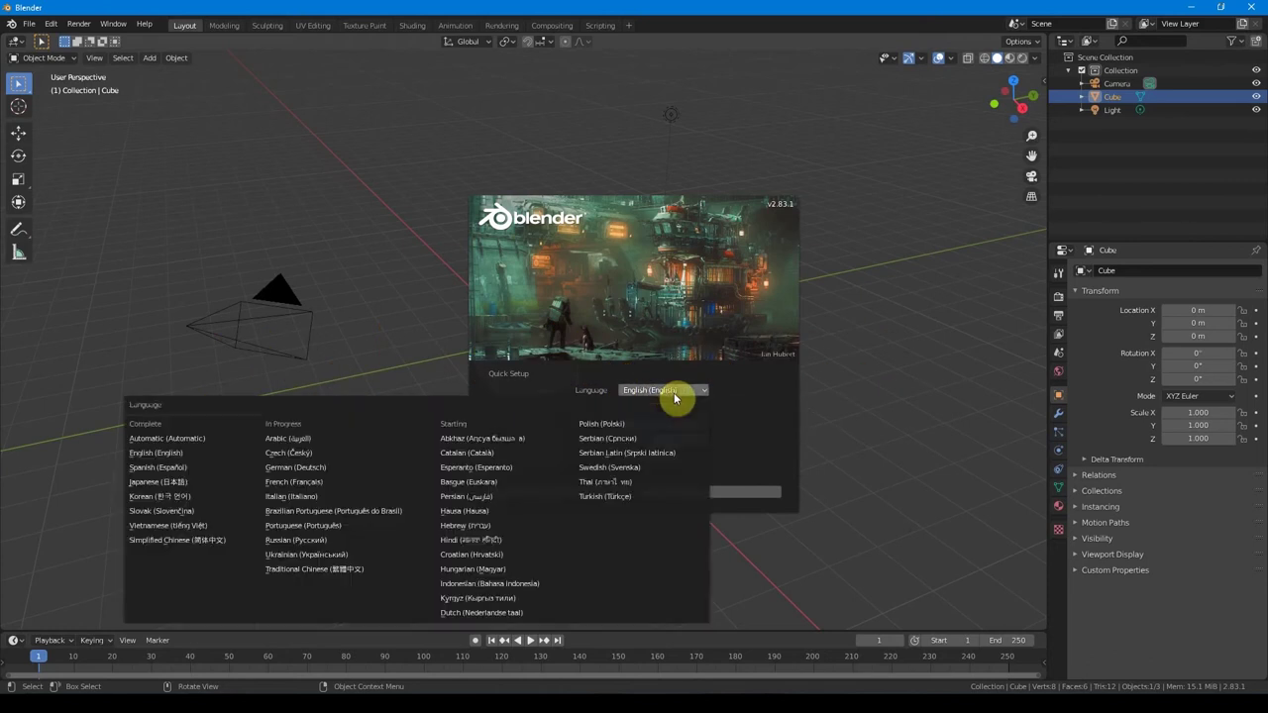
left_click(293, 481)
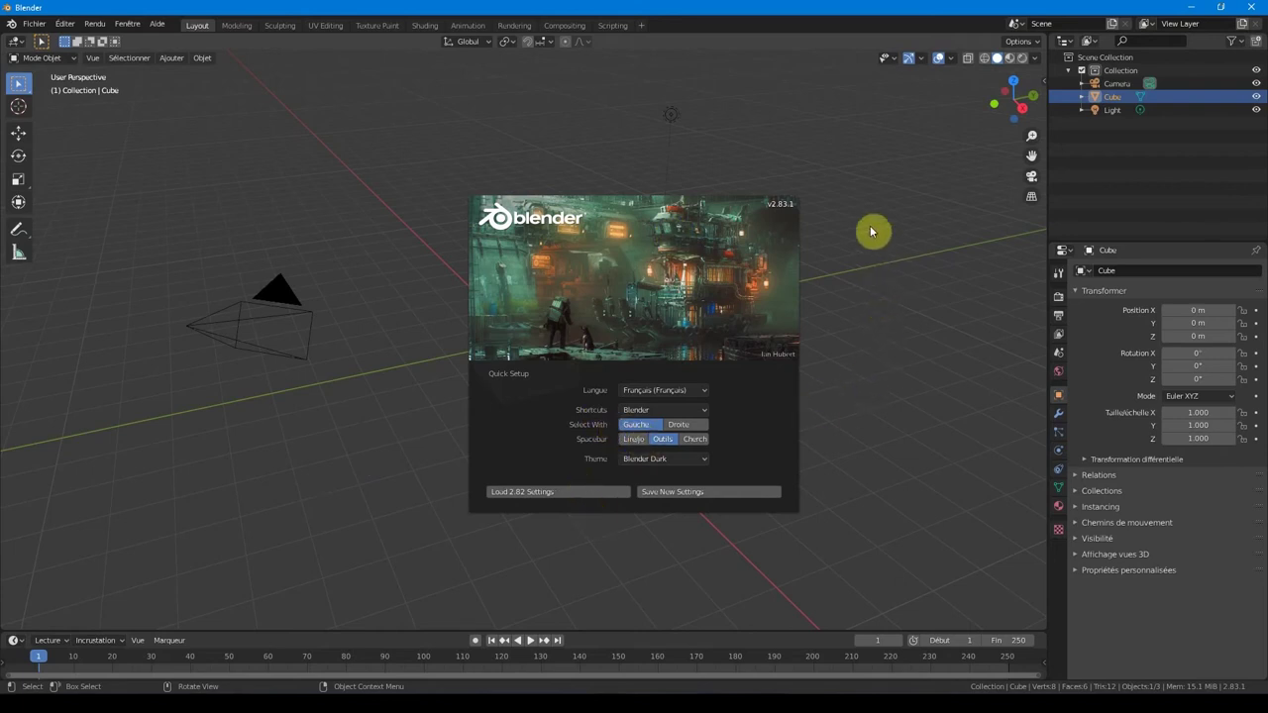
left_click(872, 267)
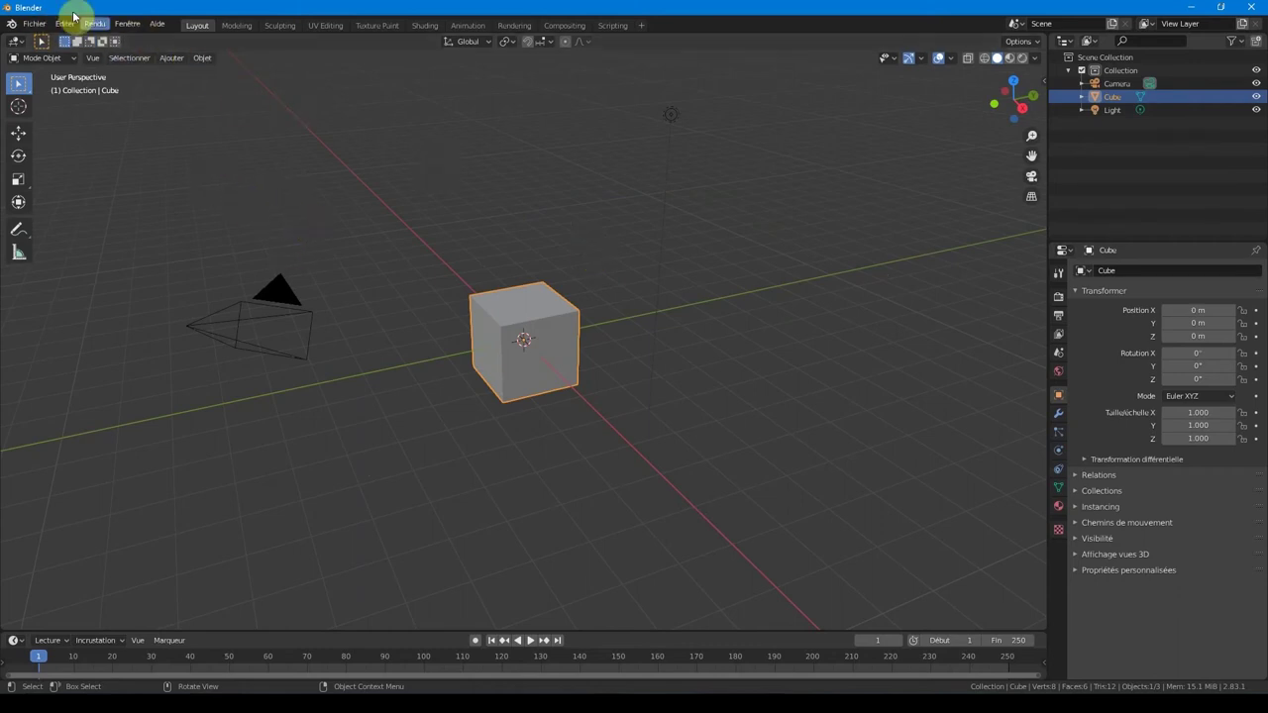
Step: Browse the French menus, visit Texture Paint, UV Editing and Modeling workspaces, and split the 3D view vertically
left_click(41, 27)
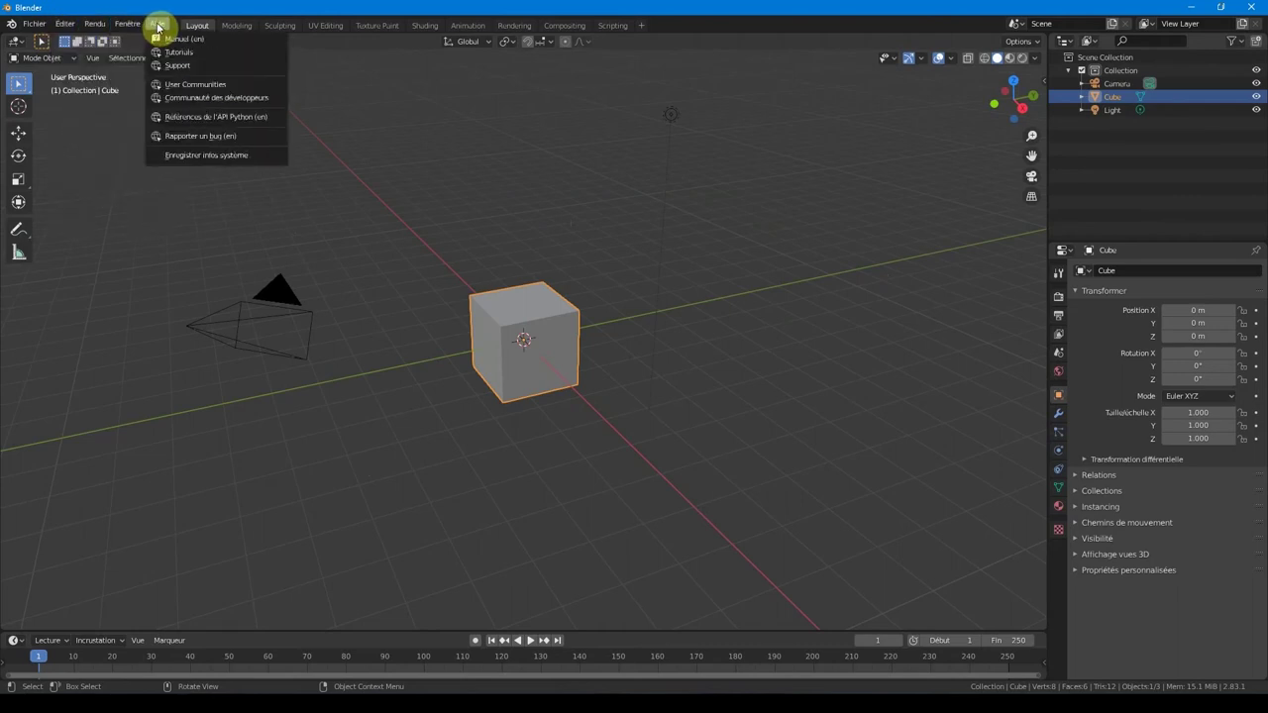
left_click(115, 166)
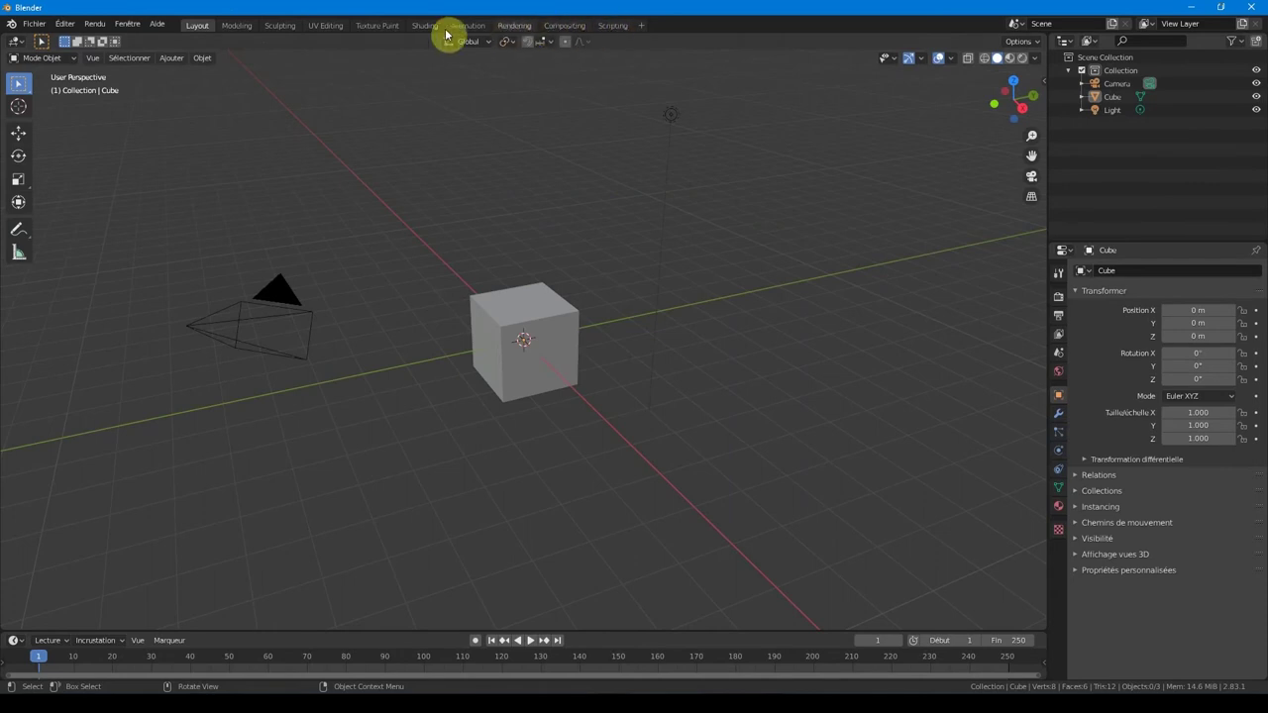
left_click(364, 30)
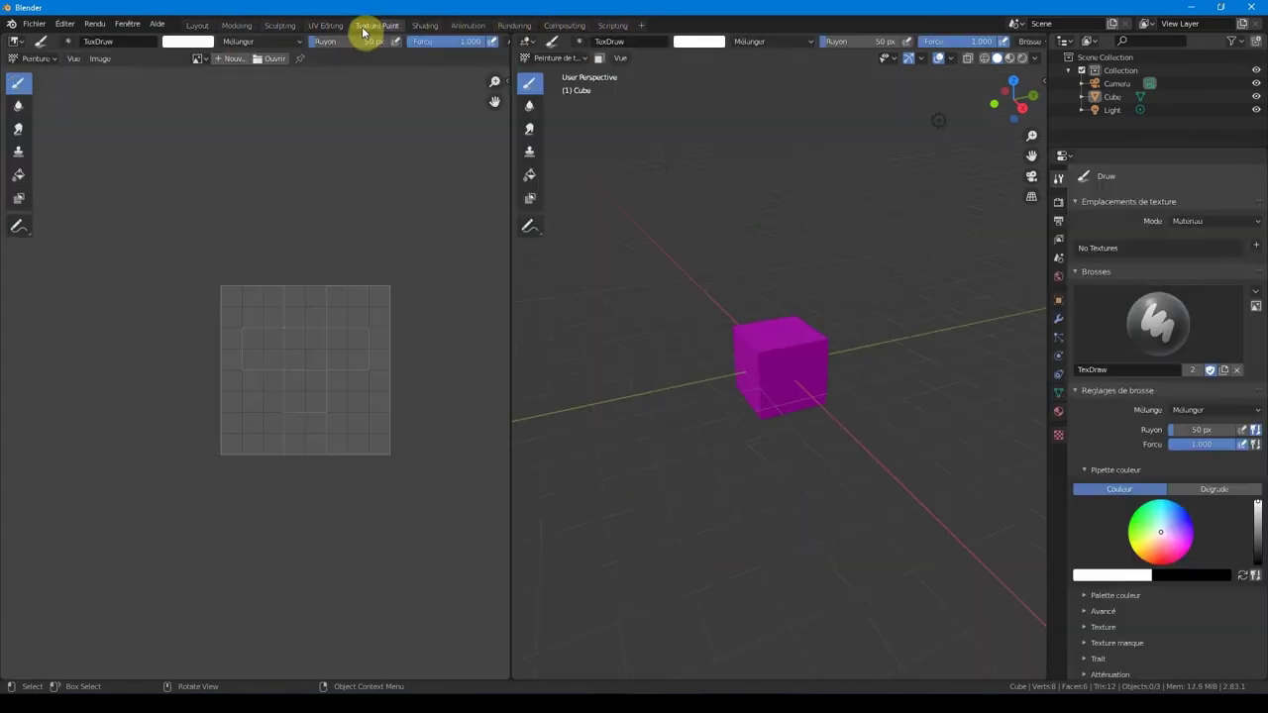
left_click(345, 28)
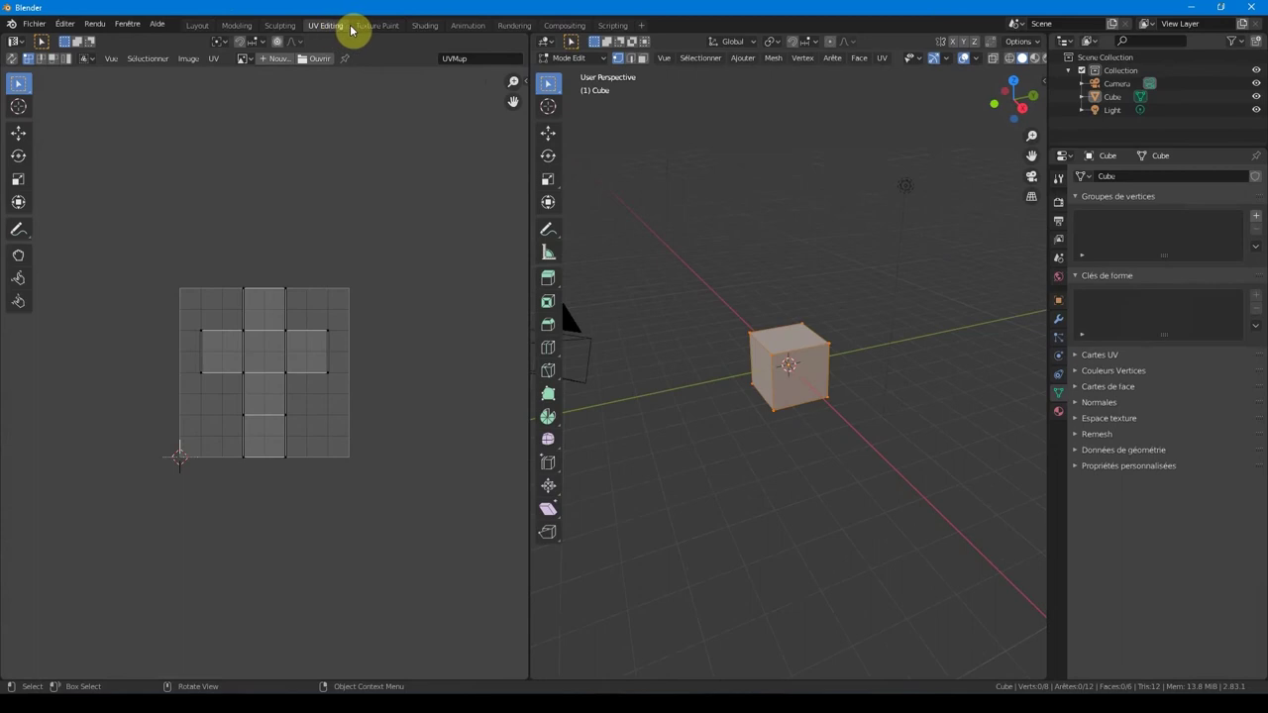
left_click(236, 26)
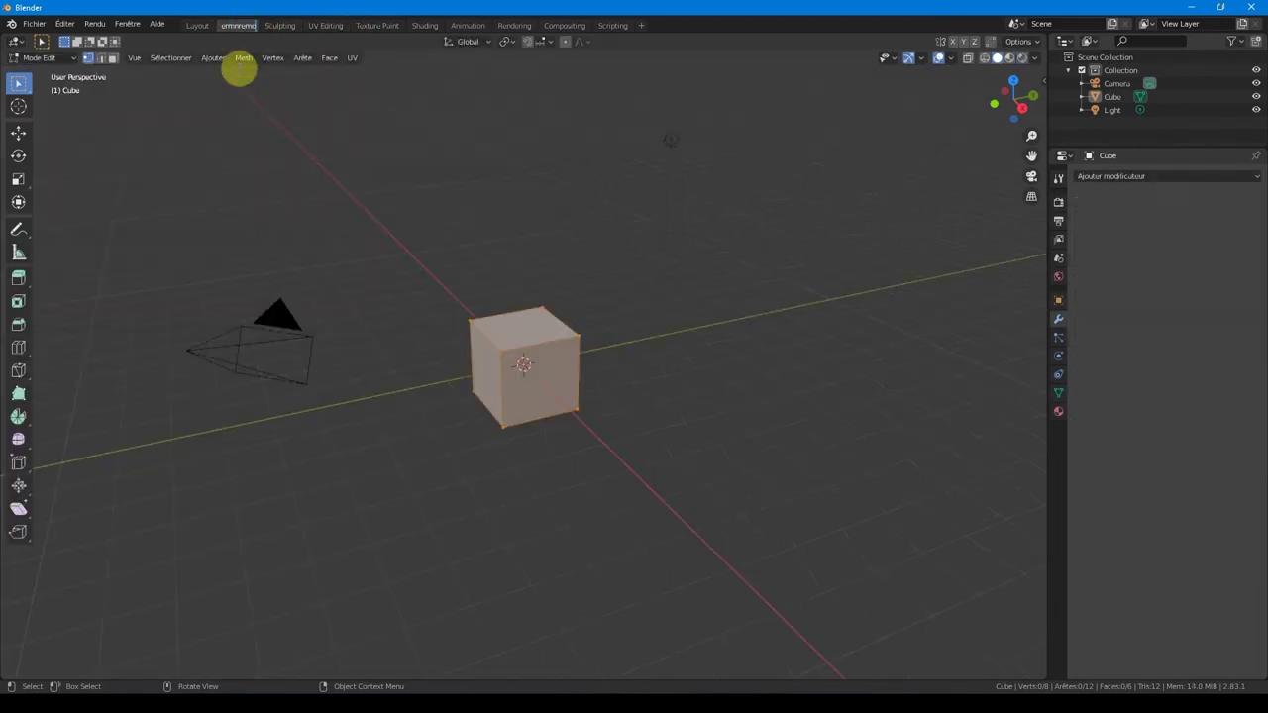
left_click(533, 51)
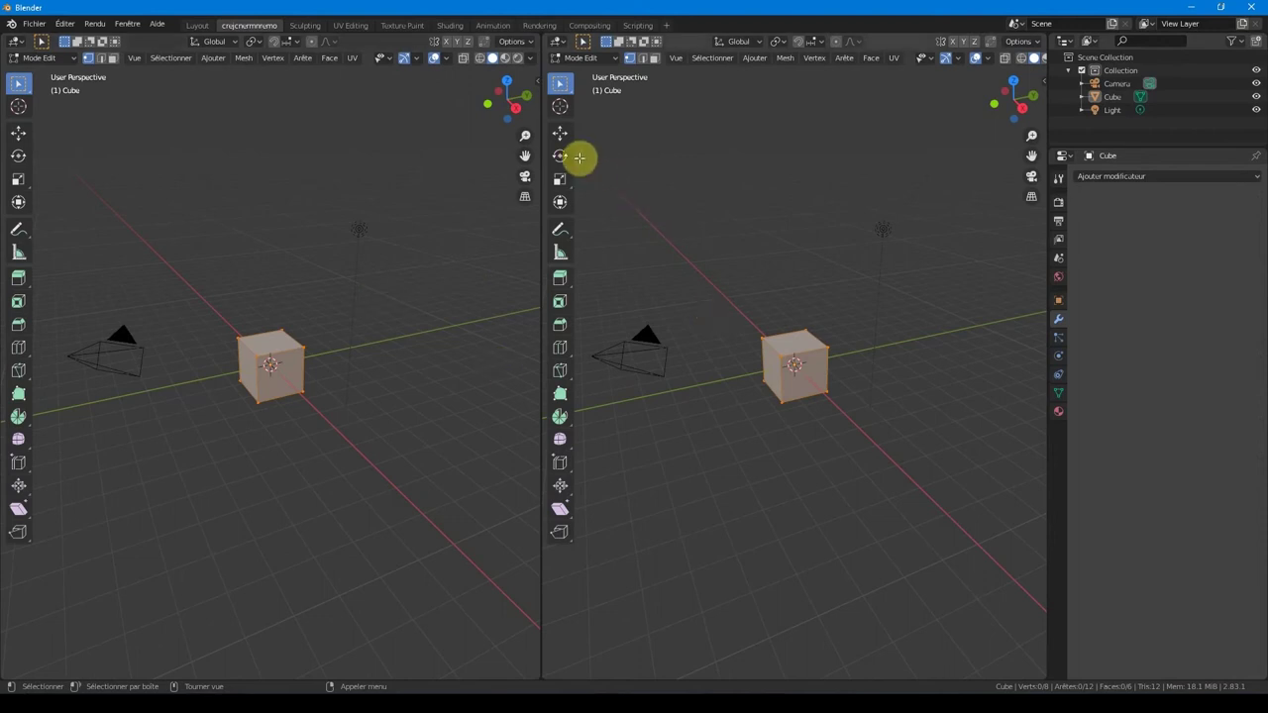
left_click(35, 24)
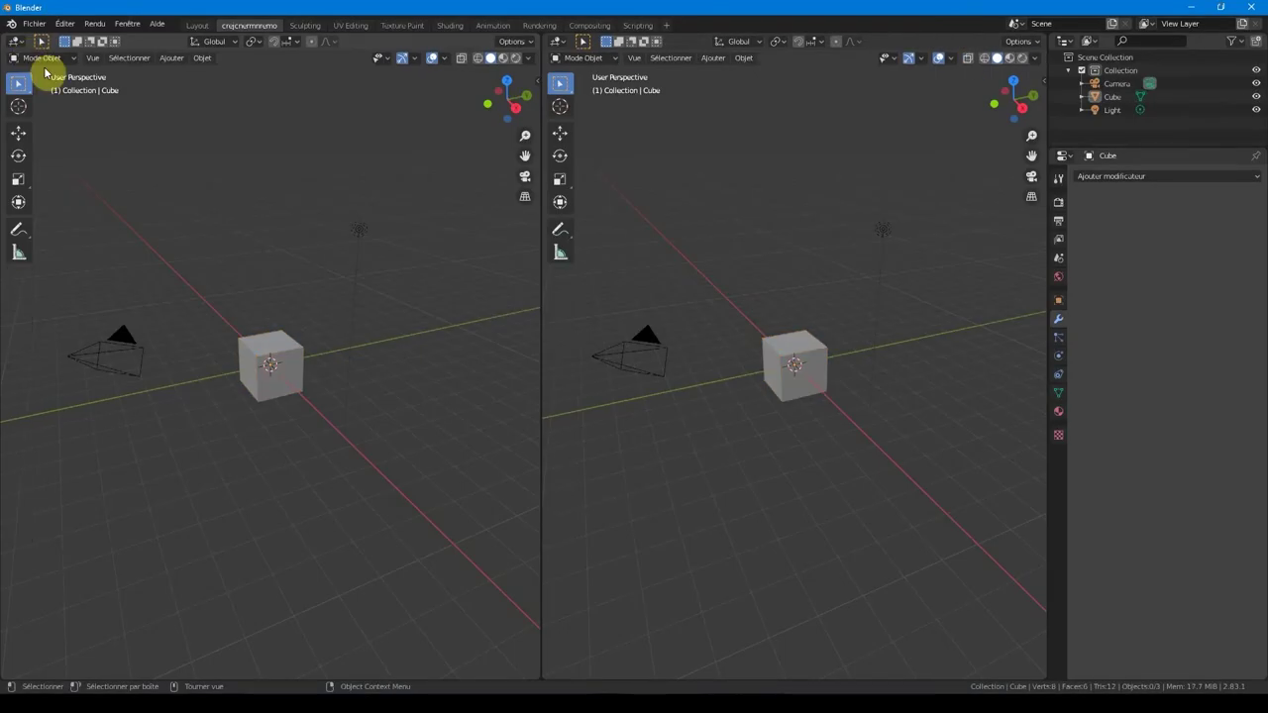
Step: Browse the Sélectionner menu and Properties tabs, then open and dismiss Ajouter modificateur without adding anything
left_click(95, 59)
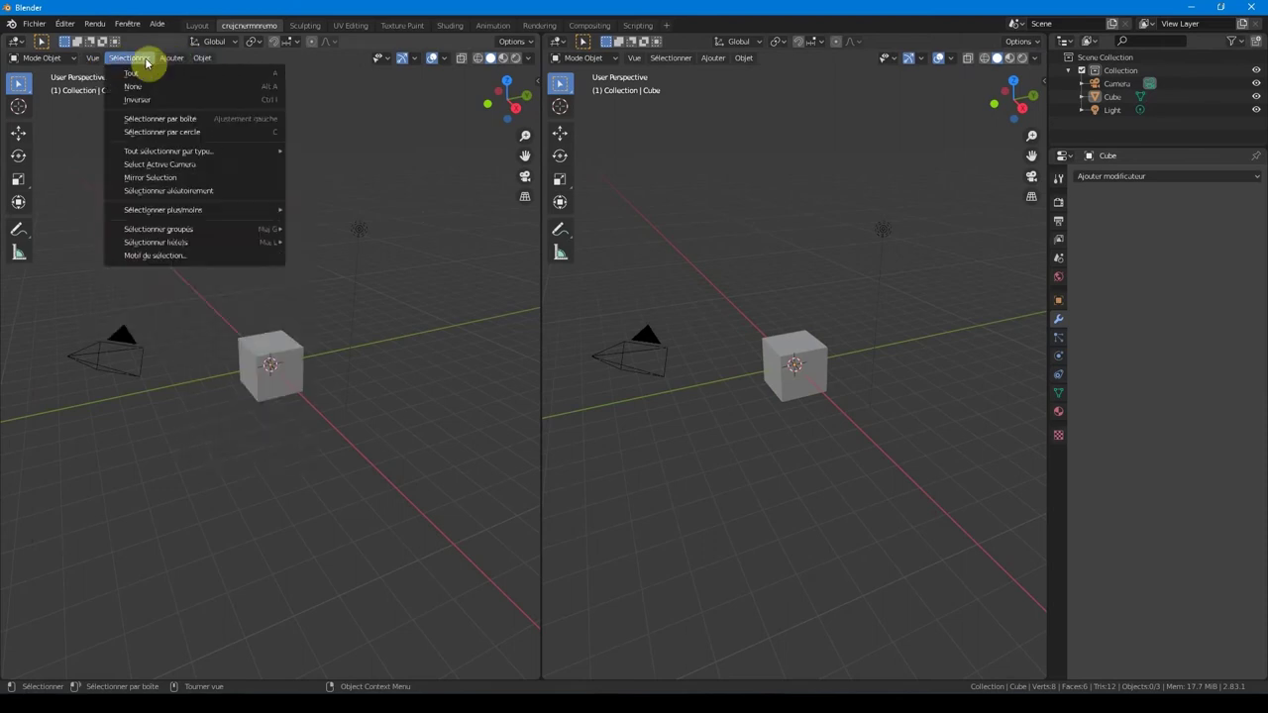
left_click(1057, 180)
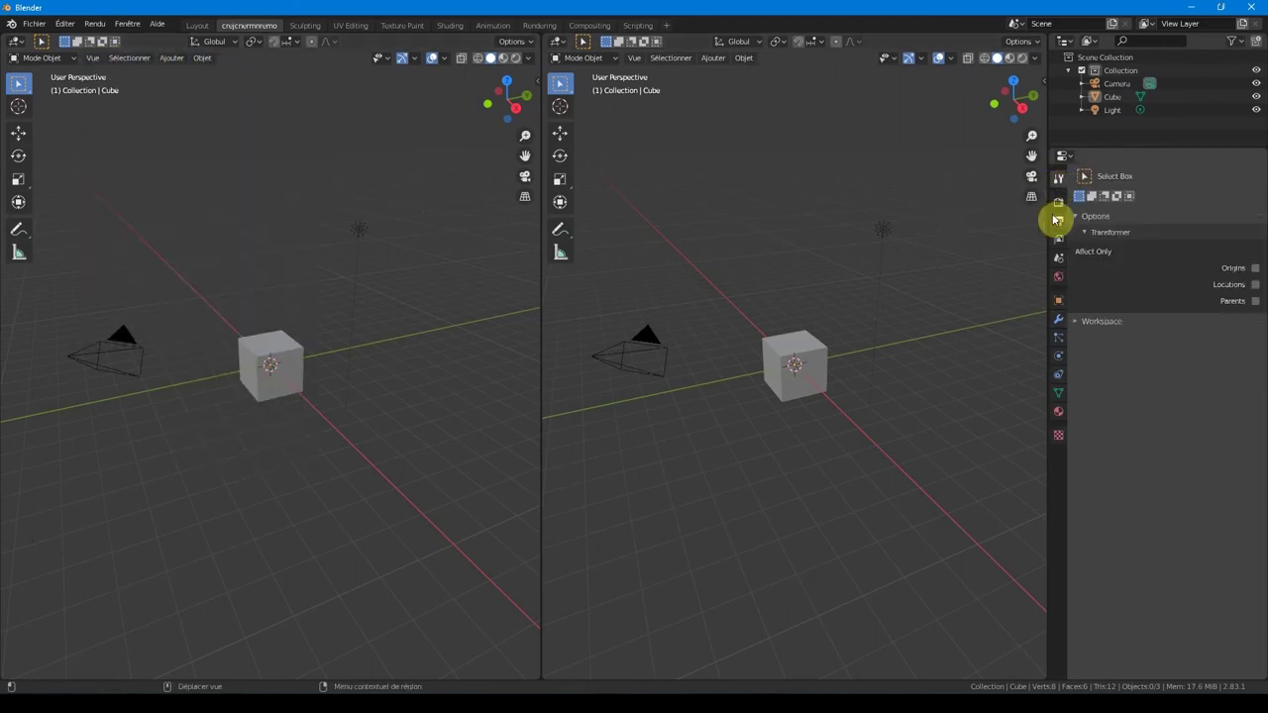
left_click(1057, 203)
left_click(1059, 244)
left_click(1058, 280)
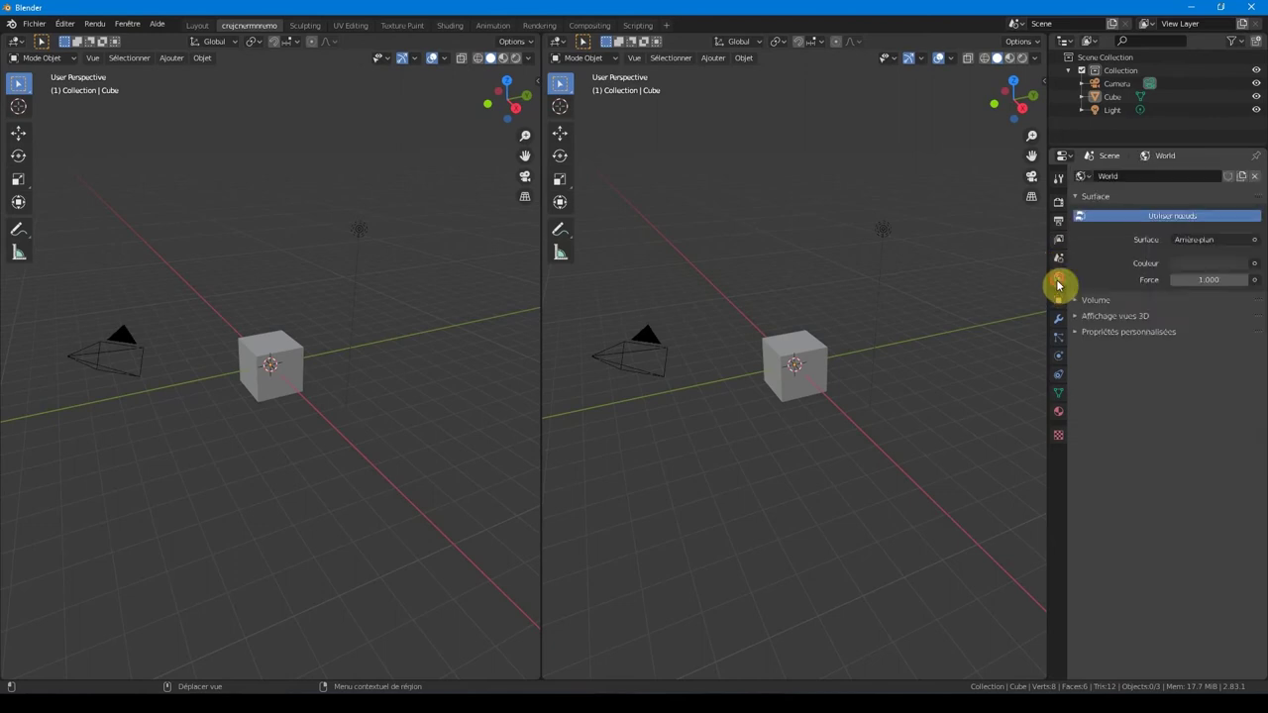
left_click(1058, 300)
left_click(1059, 318)
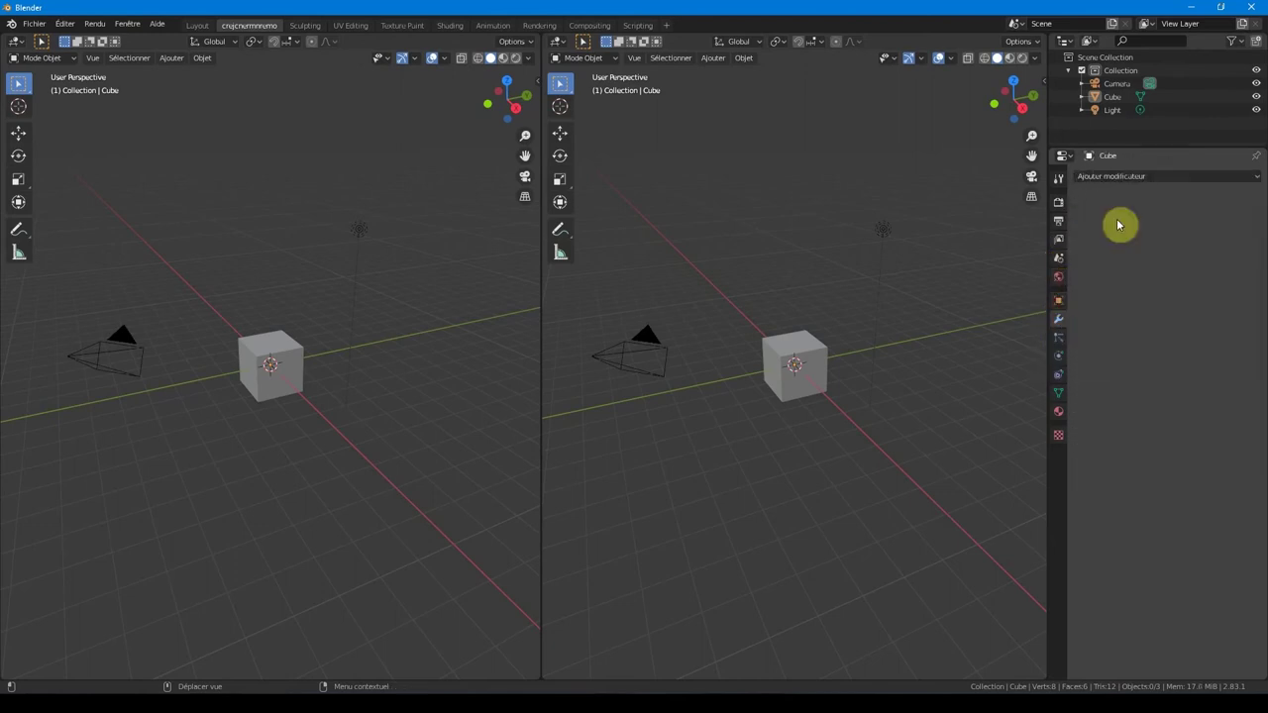
left_click(1124, 176)
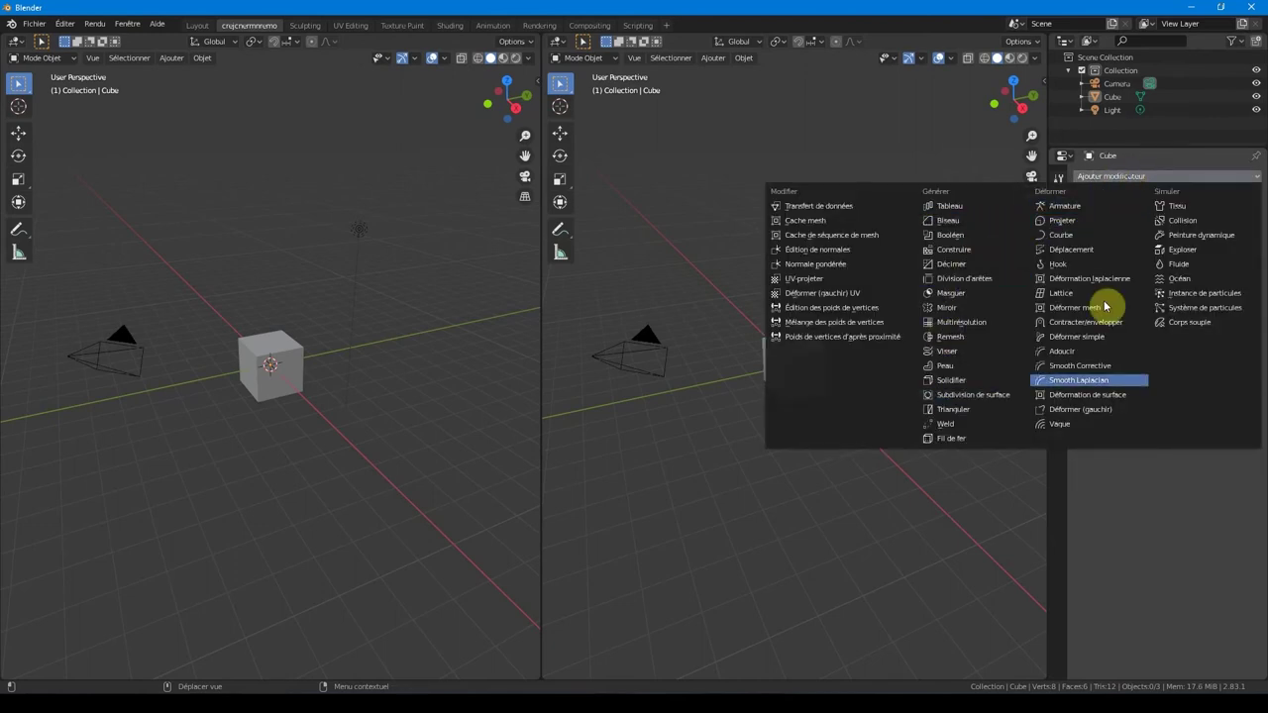
left_click(949, 424)
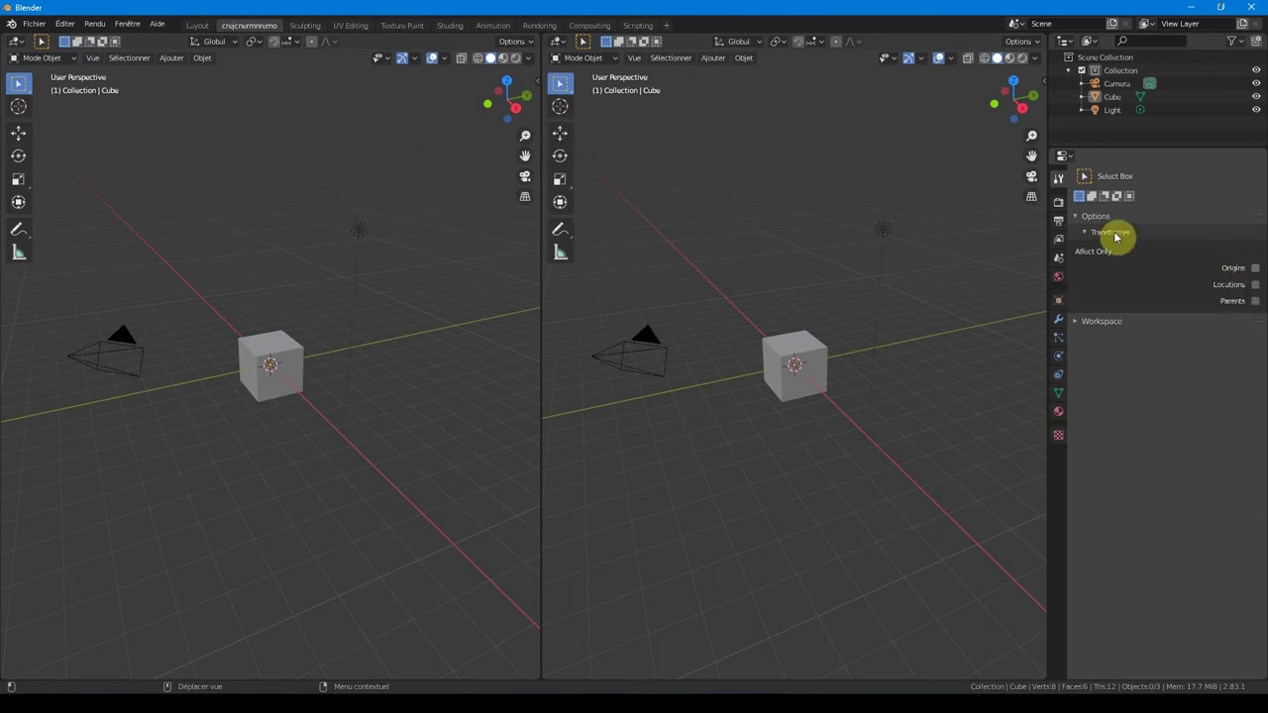
Step: In Préférences set Langue to English then French, untick Interface translation, and close the window
left_click(64, 22)
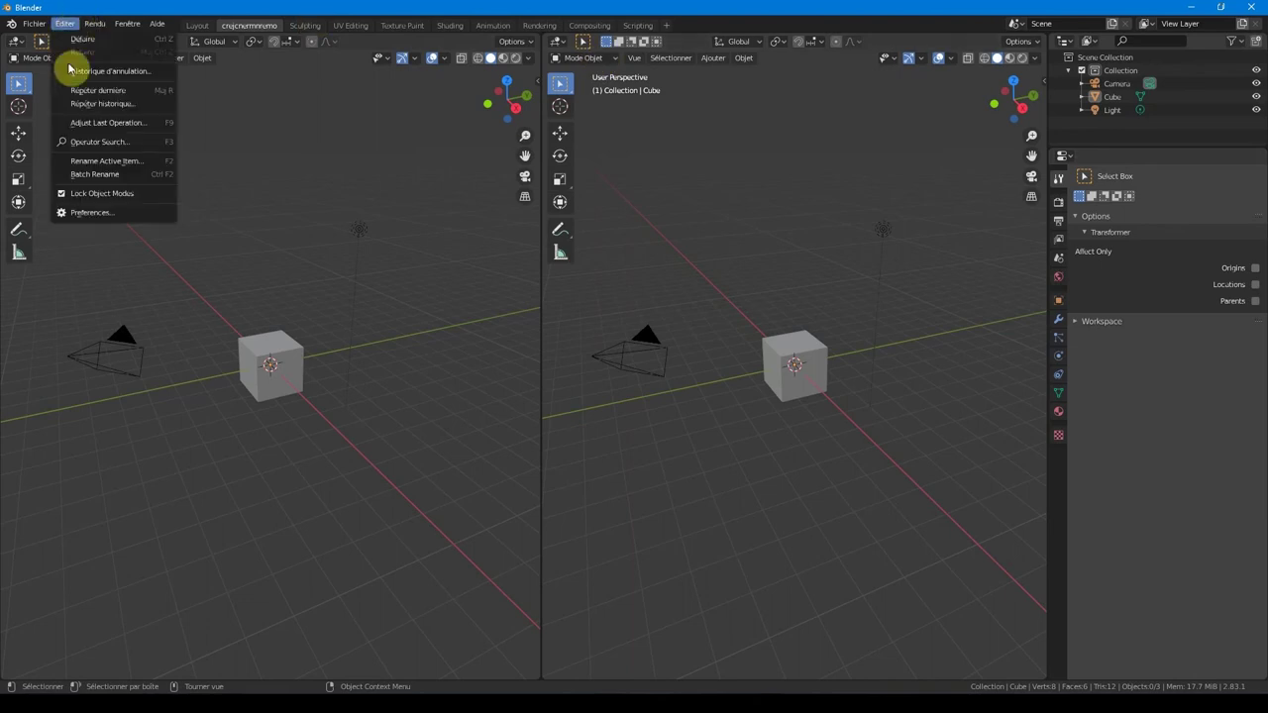
left_click(81, 212)
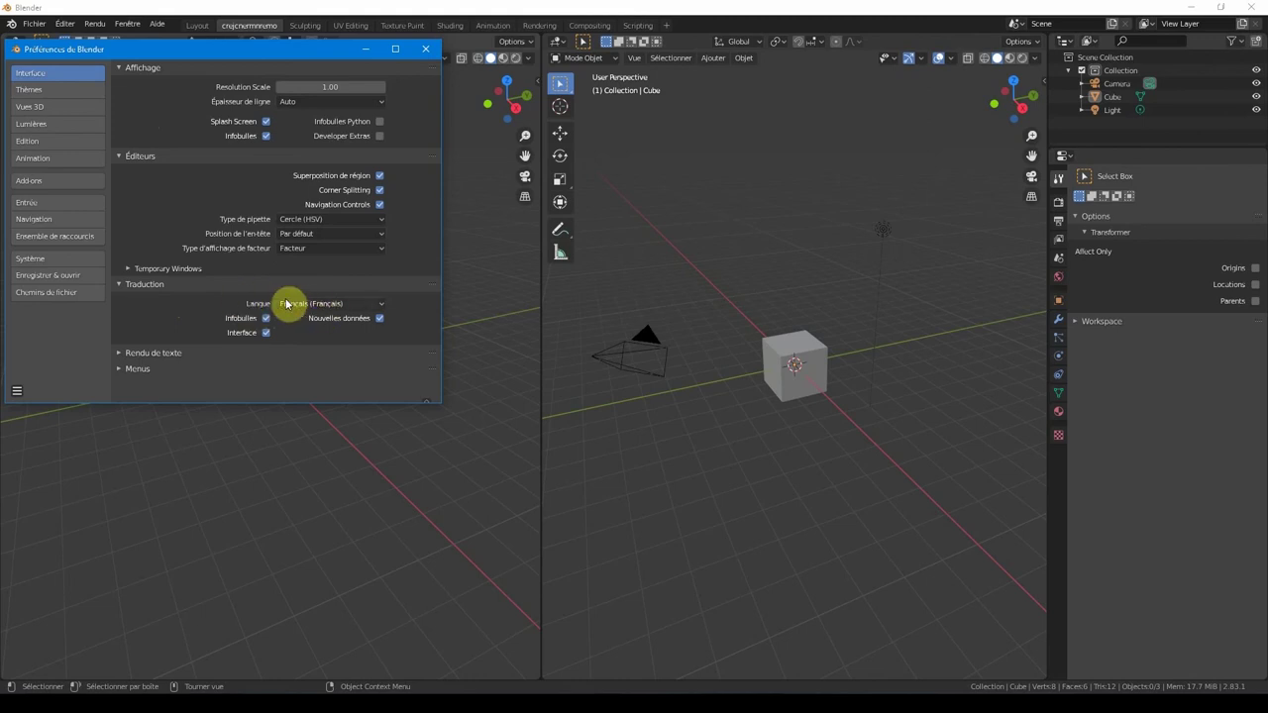
left_click(317, 307)
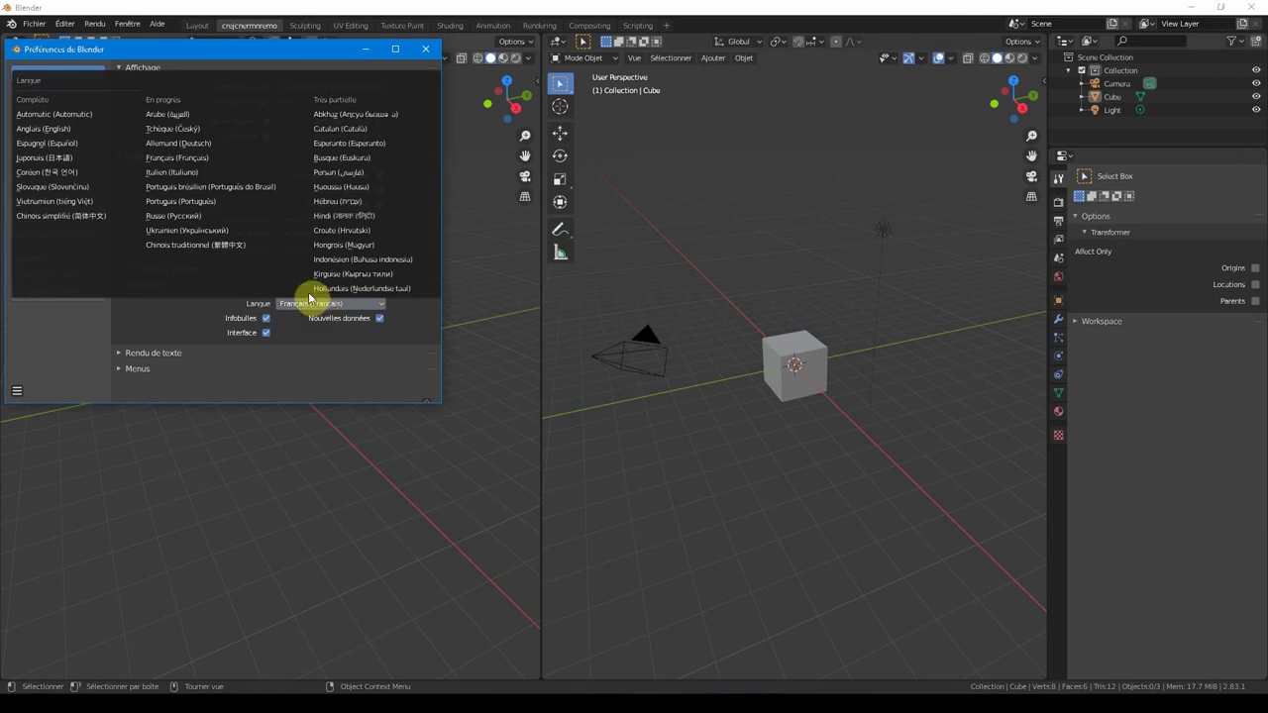
left_click(44, 129)
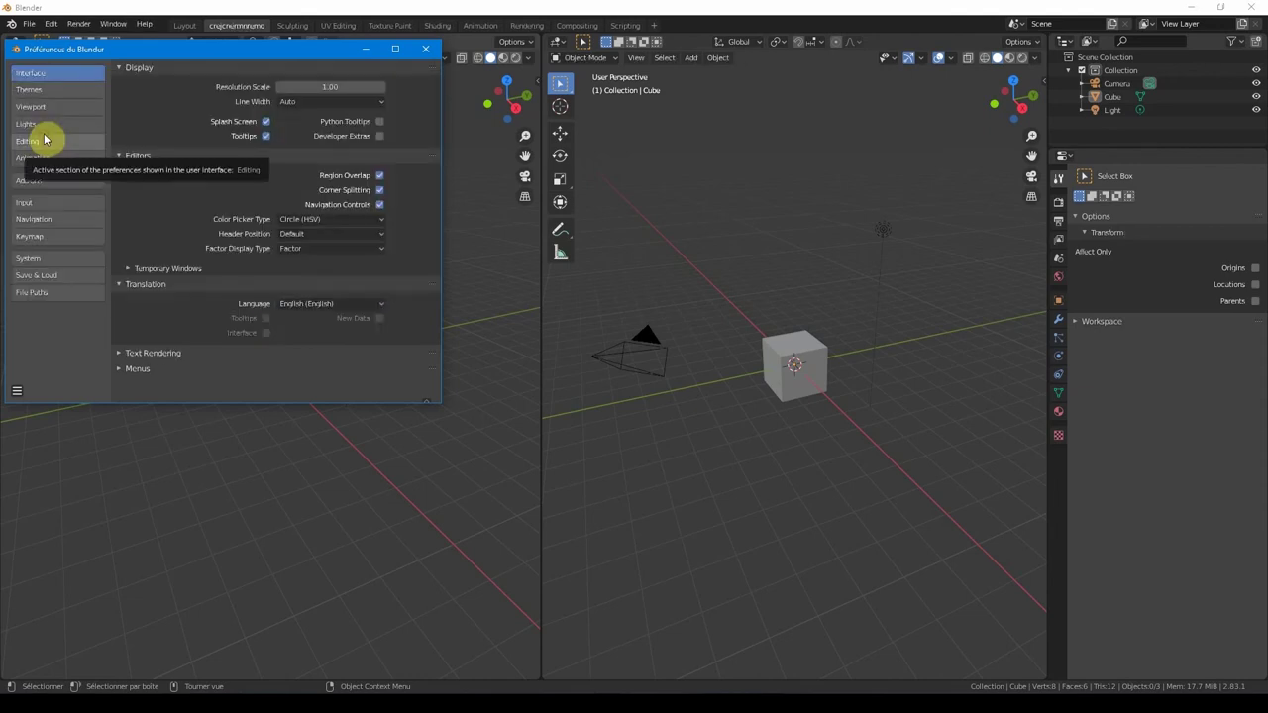
left_click(313, 307)
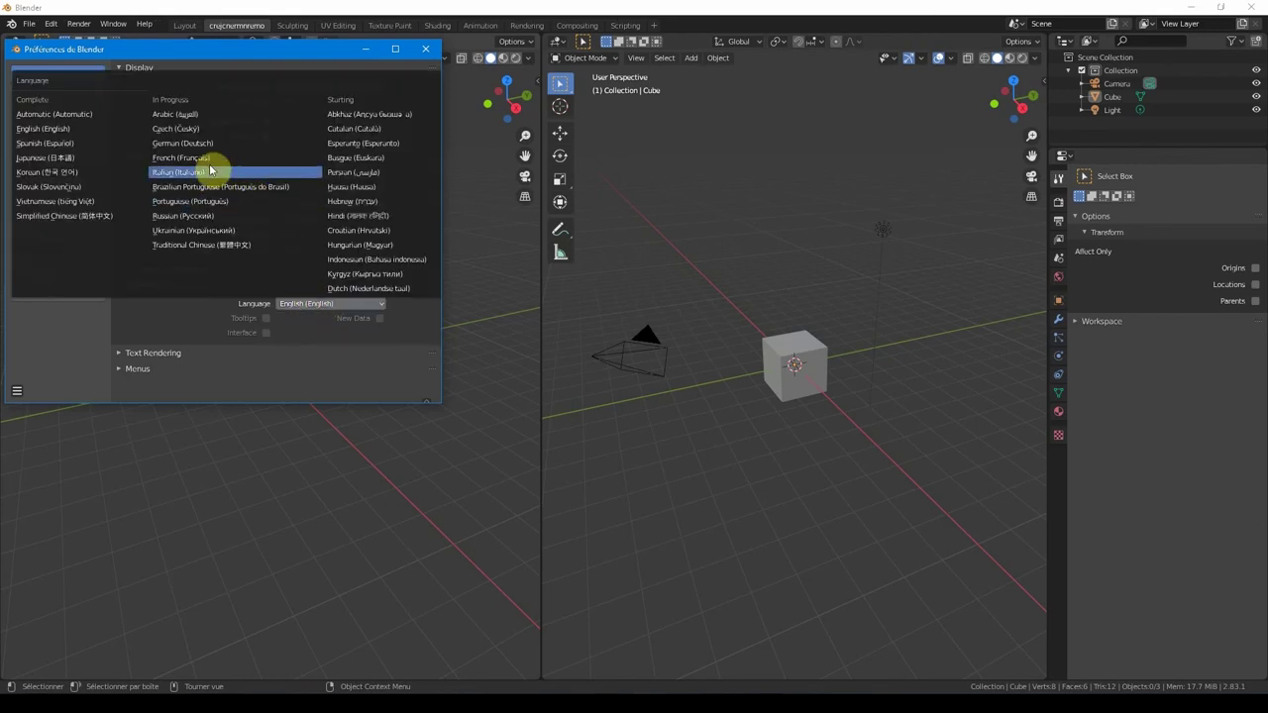
left_click(188, 161)
left_click(266, 333)
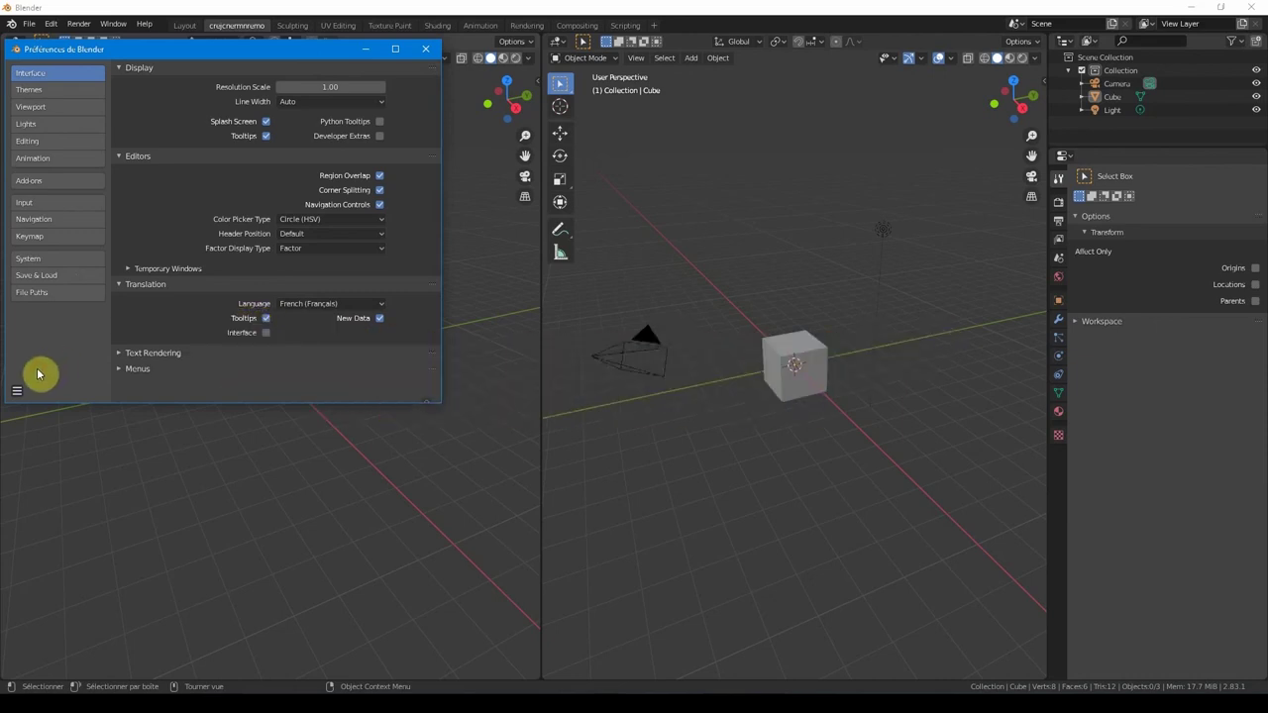
left_click(426, 49)
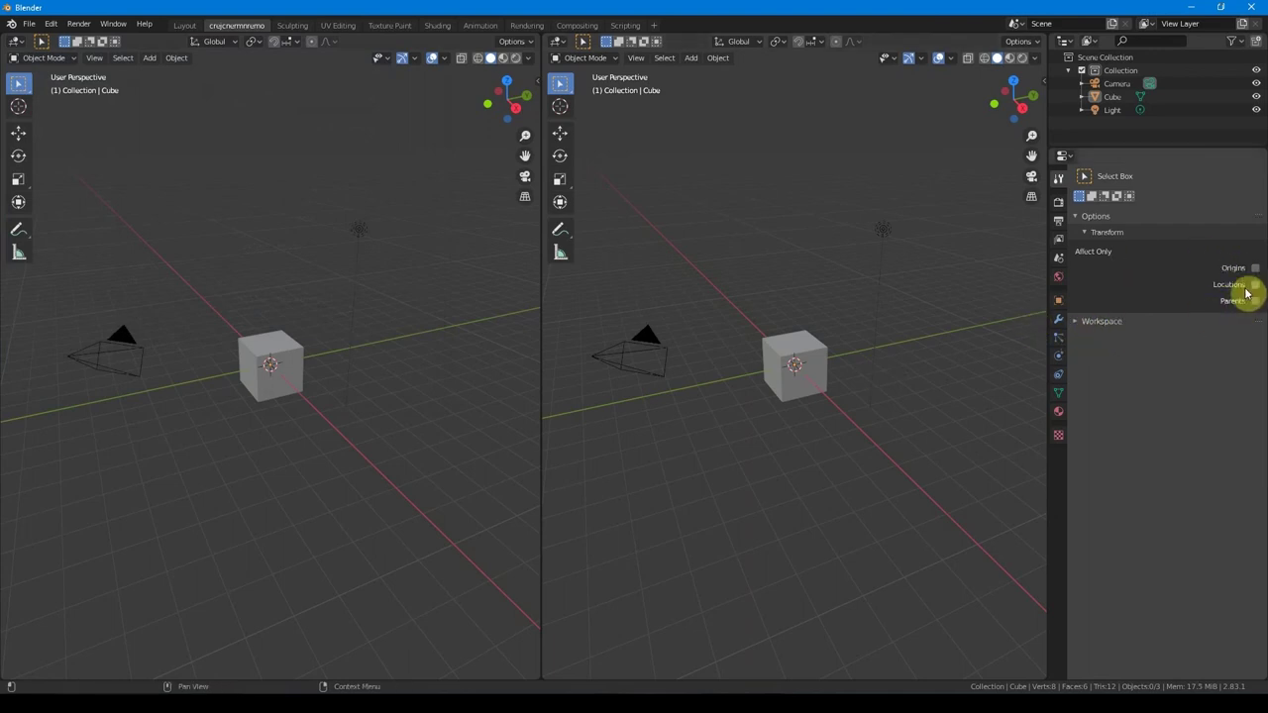
Step: Look through the render, scene, world and object property tabs, then quit Blender
left_click(1058, 318)
left_click(1058, 393)
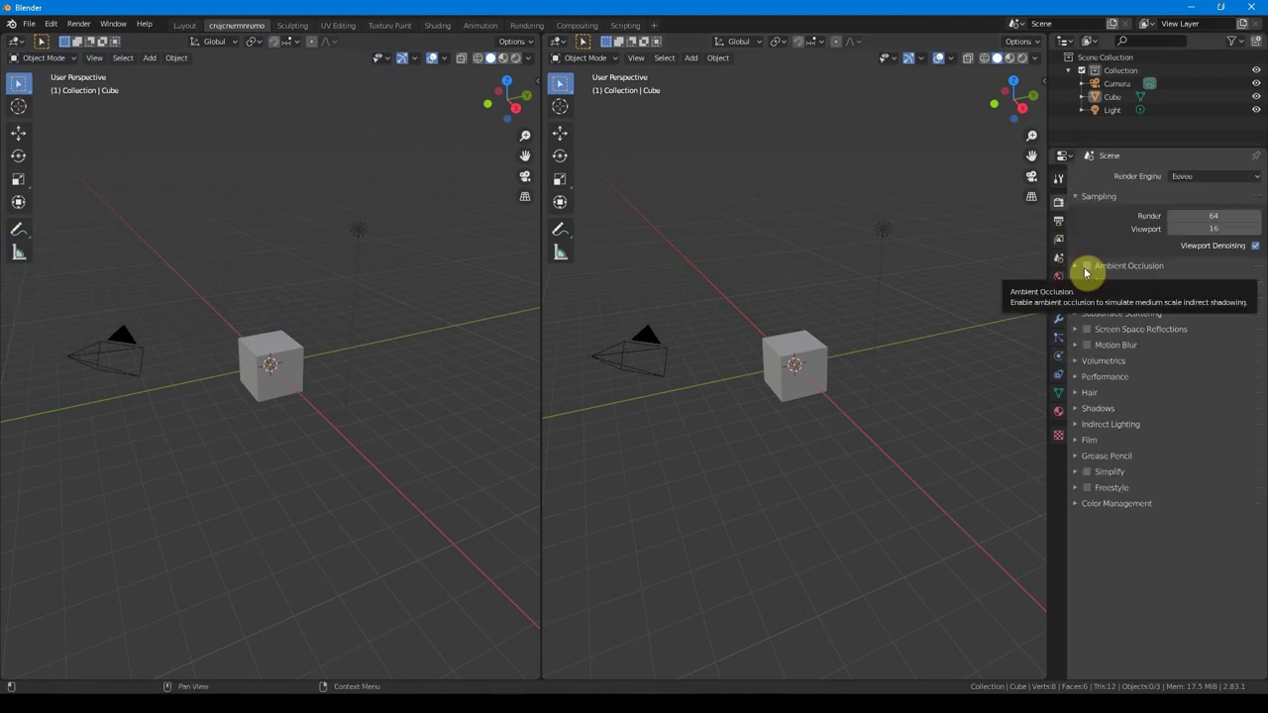
left_click(1059, 299)
left_click(1098, 380)
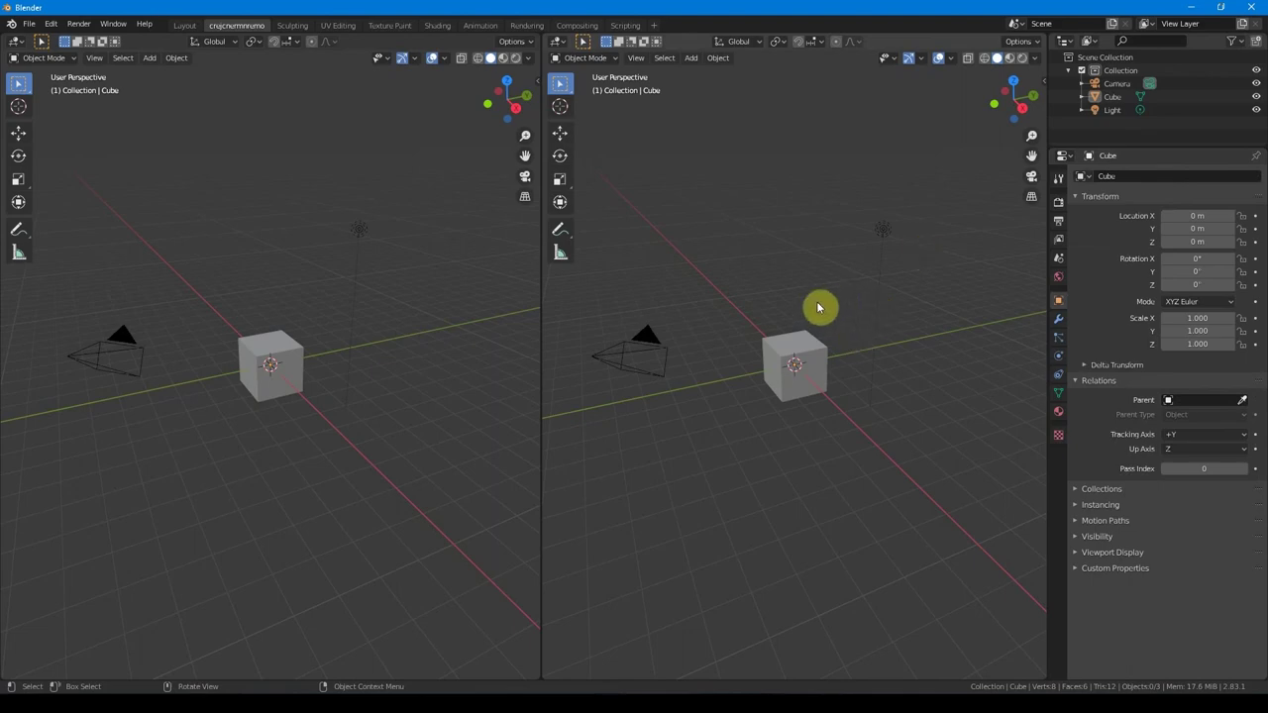
left_click(1248, 6)
Step: Relaunch Blender from blender.exe, dismiss the splash, and show the World properties
double_click(224, 227)
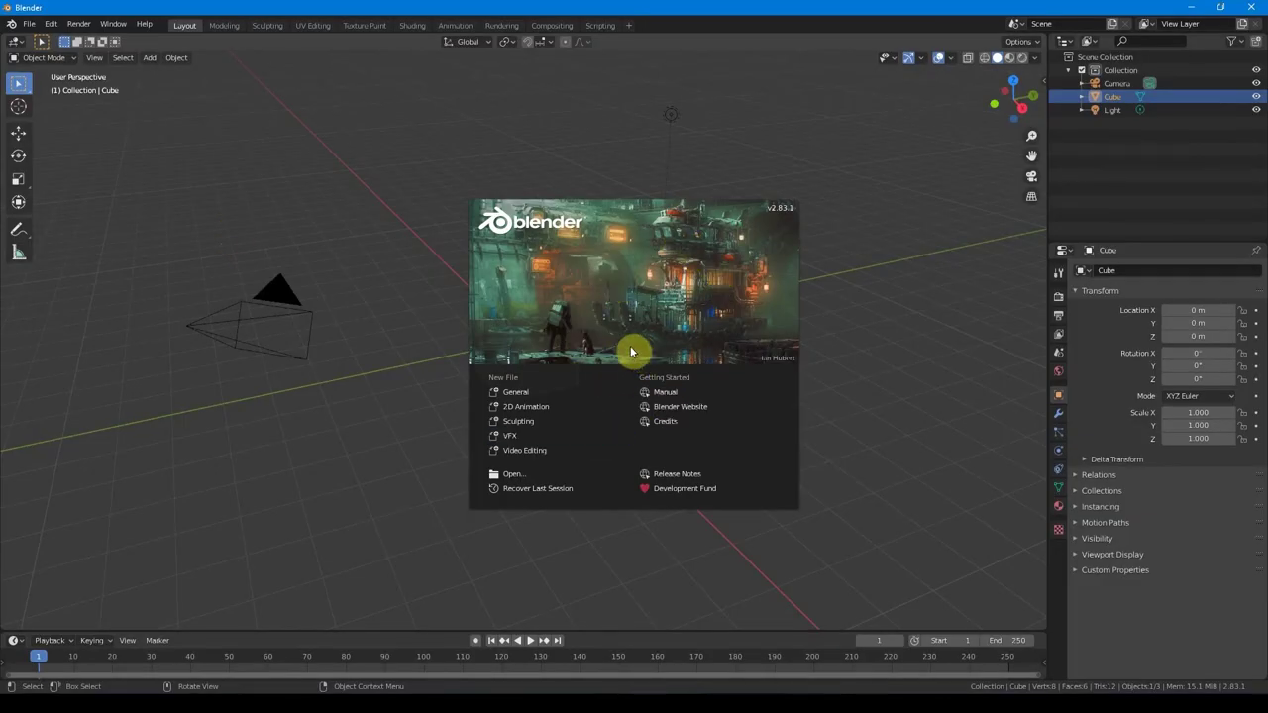
left_click(804, 293)
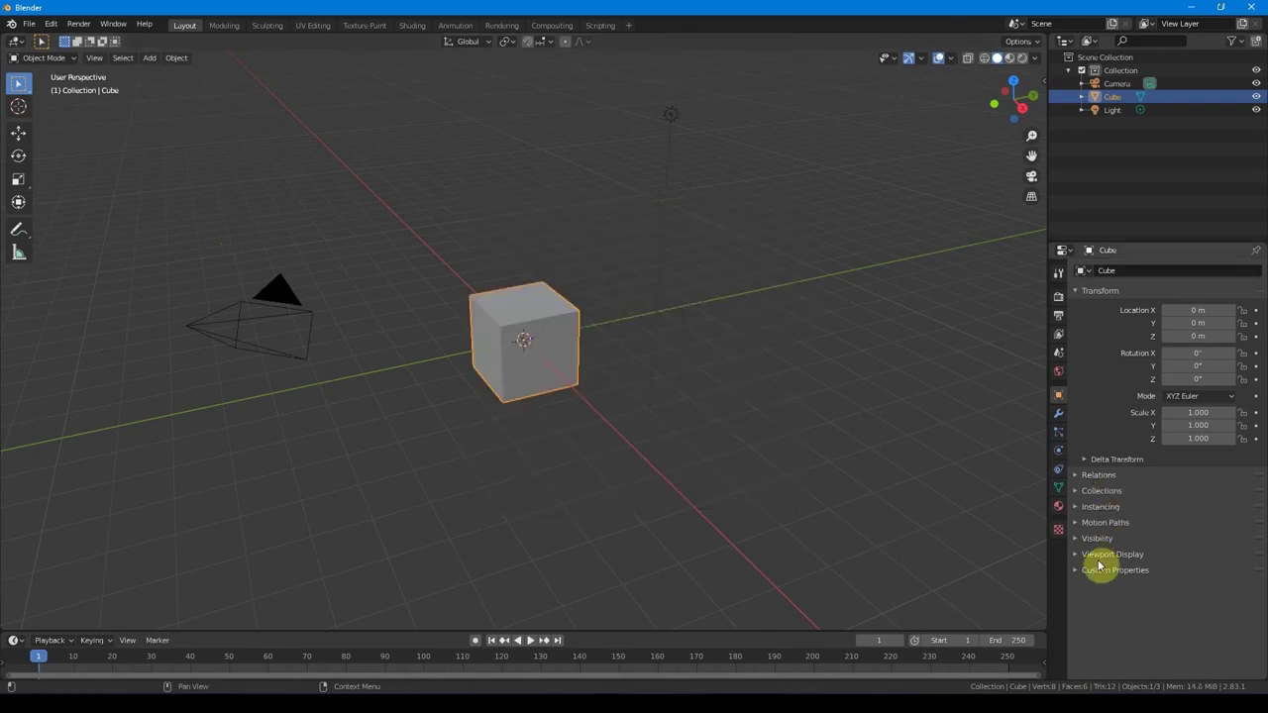
left_click(1058, 296)
left_click(1058, 374)
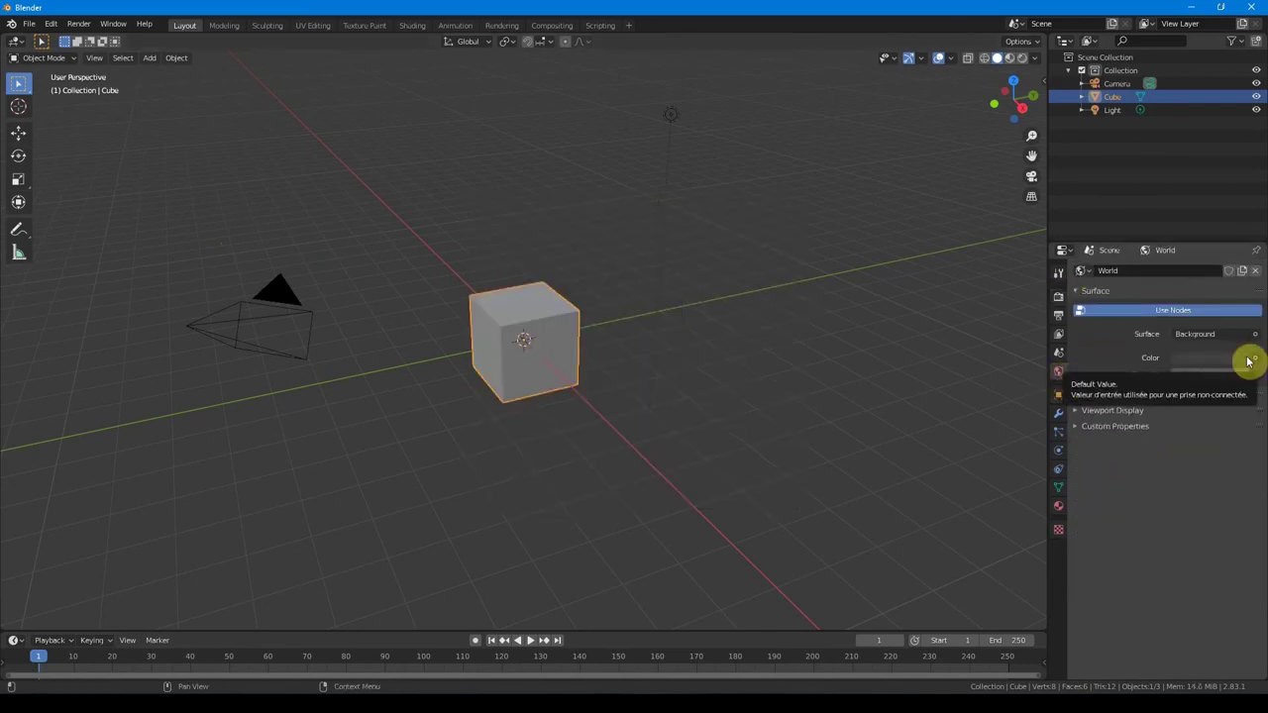